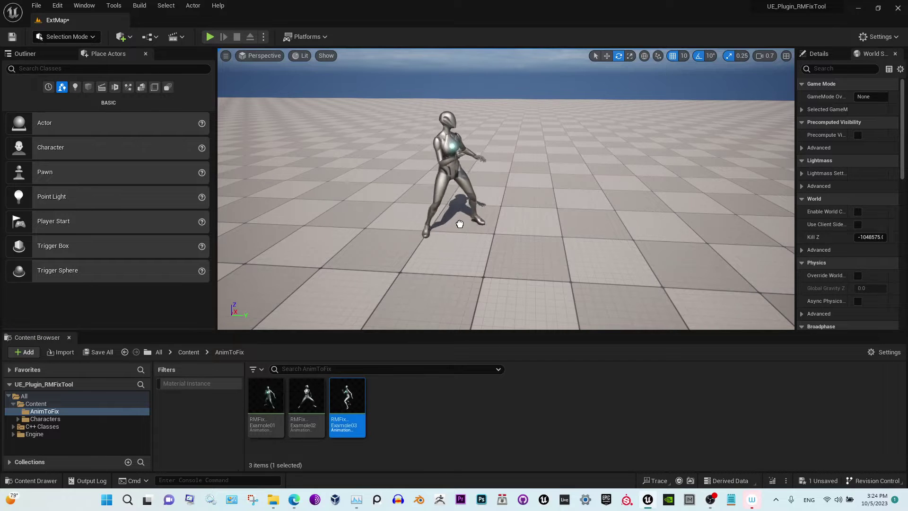
Search the project's plugins for "anim" to check that Anim Mod Tool is enabled, and close the plugin browser
mouse_move(467, 224)
right_mouse_down()
mouse_move(467, 201)
mouse_move(468, 233)
mouse_move(467, 223)
right_mouse_up()
key("w")
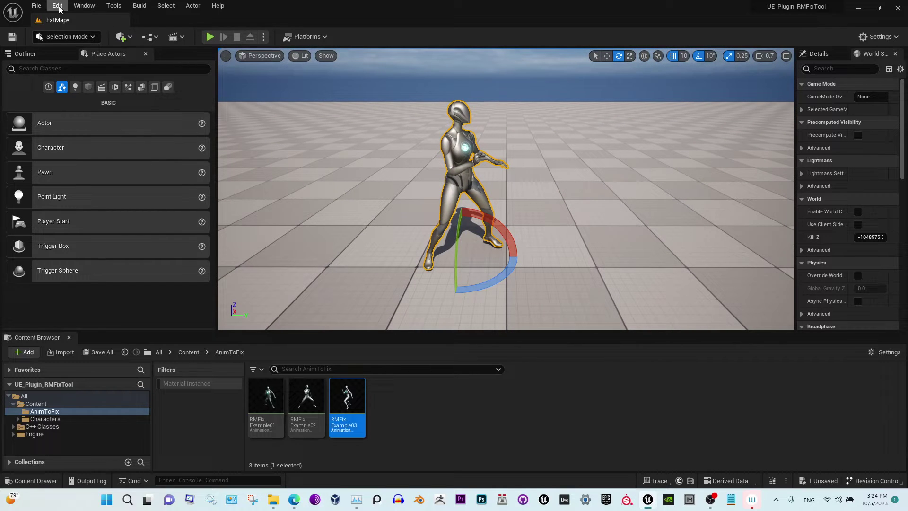
left_click(58, 6)
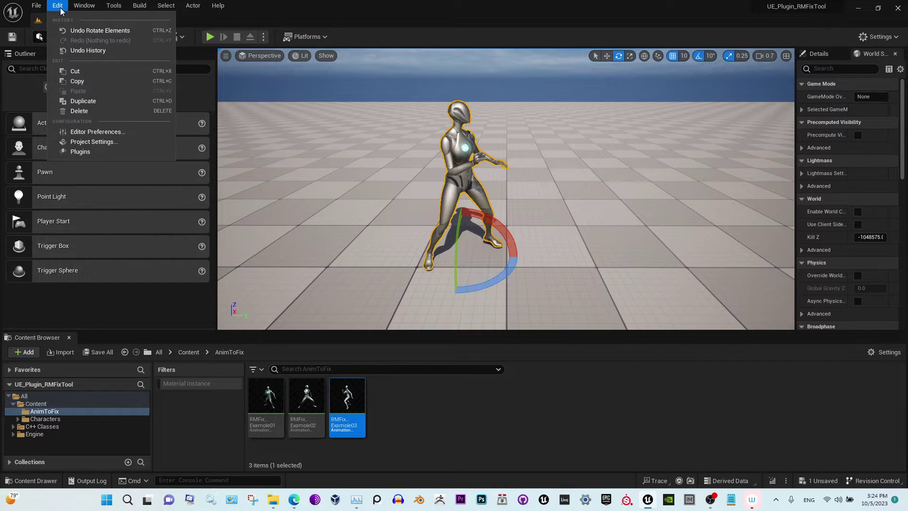
left_click(93, 153)
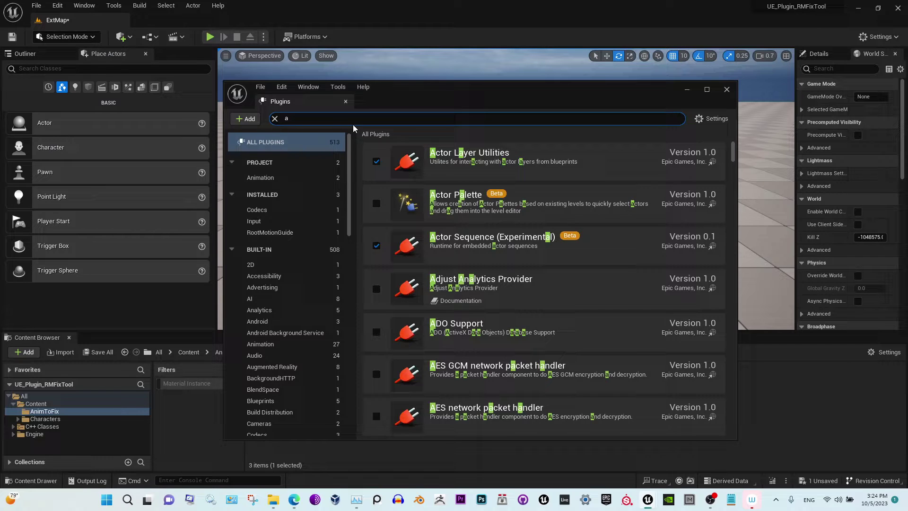
type("anim")
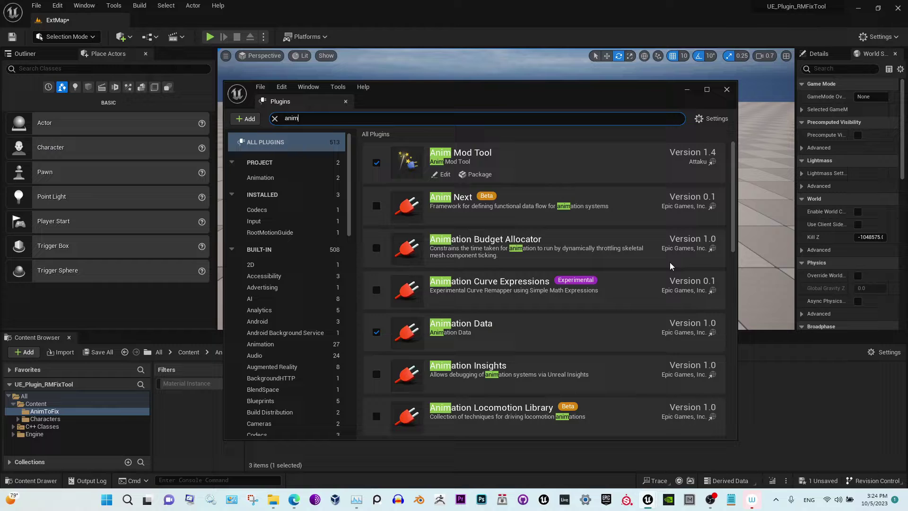
left_click(727, 89)
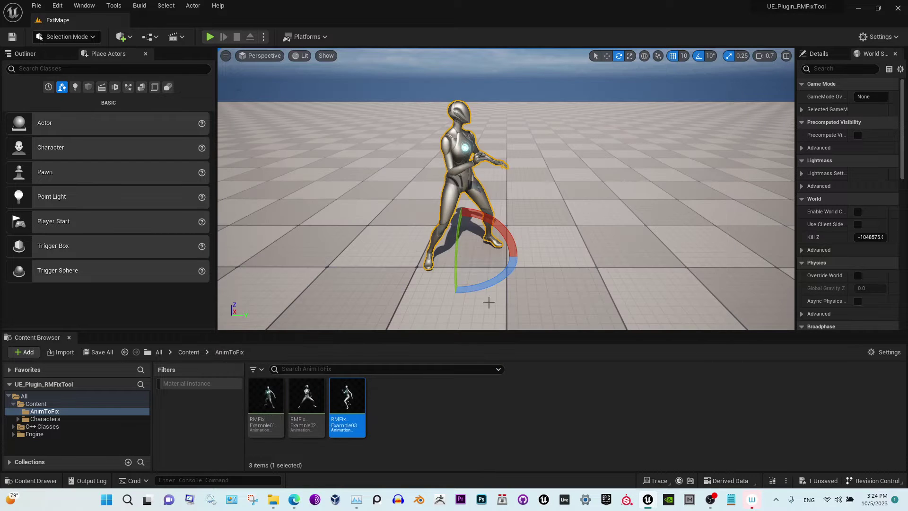
Duplicate the RMFixExample03 animation sequence in the AnimToFix folder
right_click(340, 401)
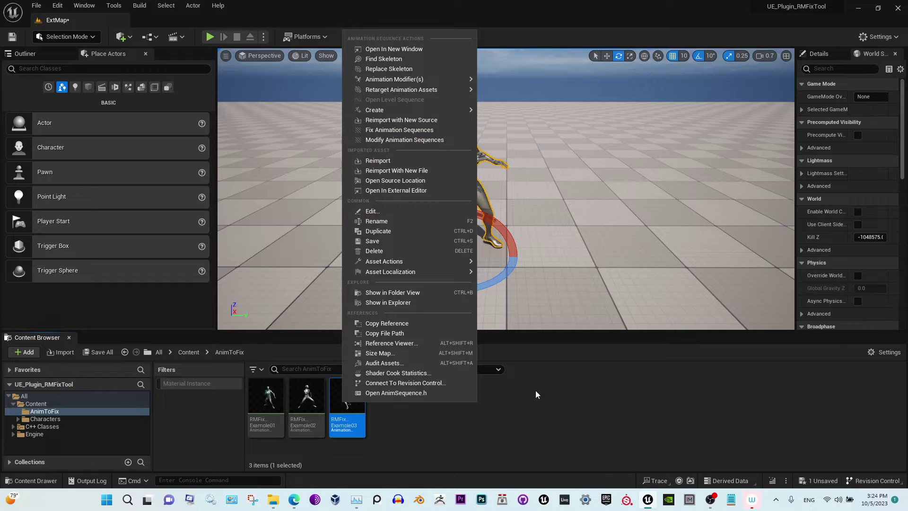
left_click(374, 425)
right_click(354, 414)
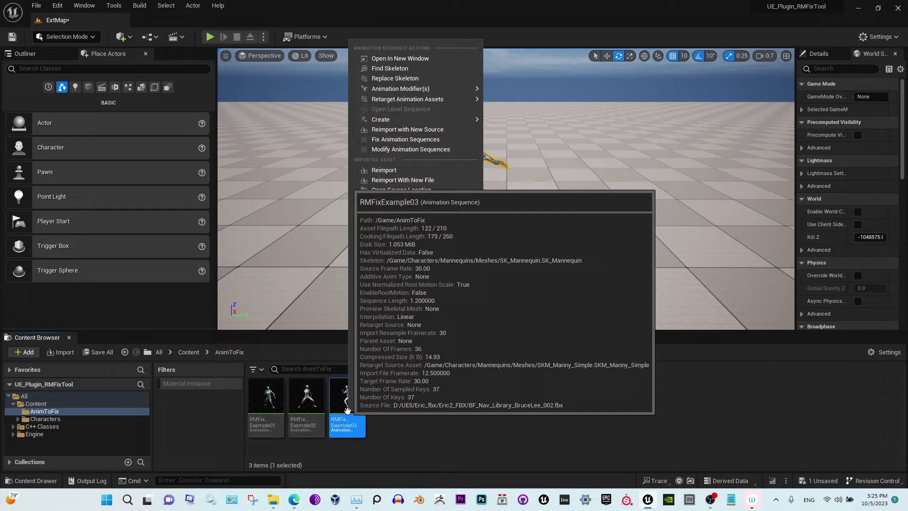
left_click(384, 240)
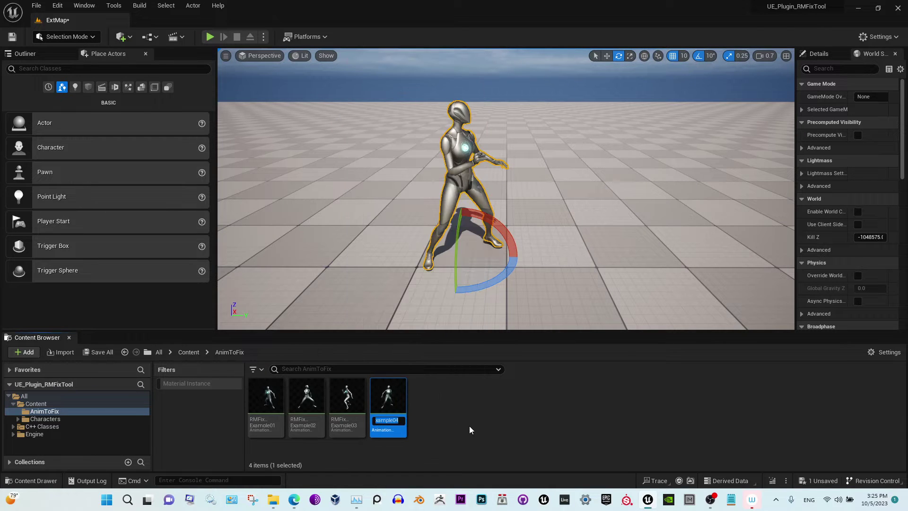
Modify the RMFixExample04 sequence with Anim Mod Tool, applying only Mirror animation with Reverse animation off
right_click(400, 396)
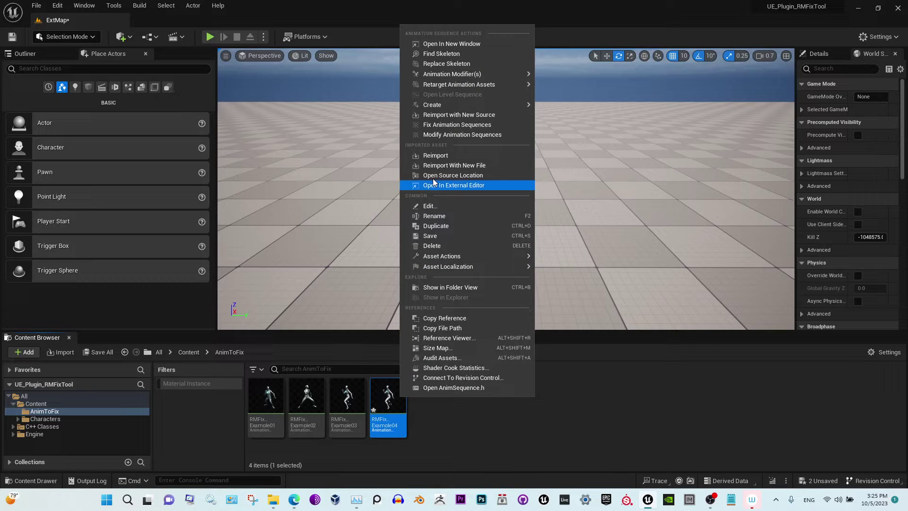
left_click(432, 134)
left_click(373, 152)
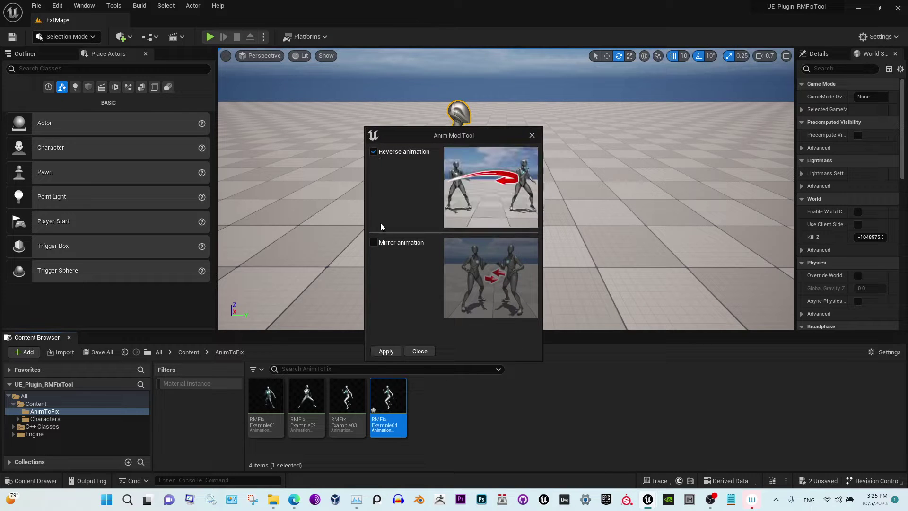
left_click(374, 242)
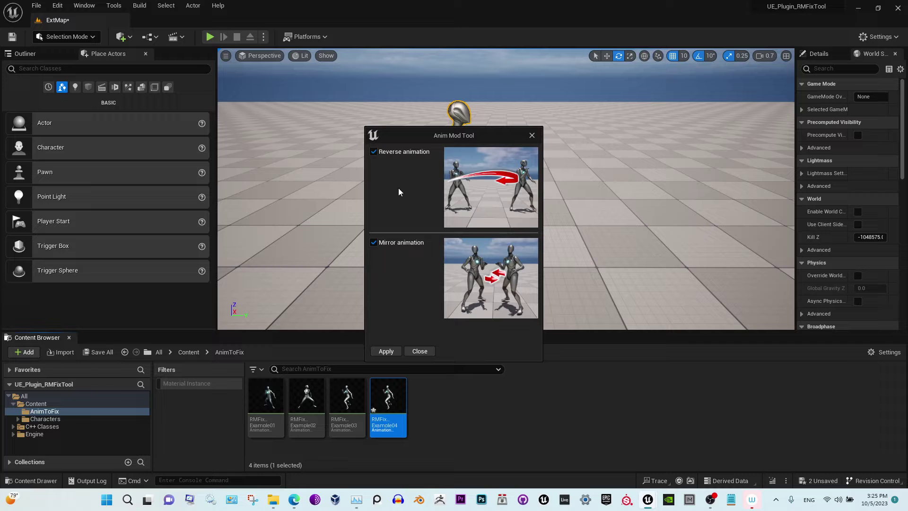
left_click(374, 151)
left_click(386, 351)
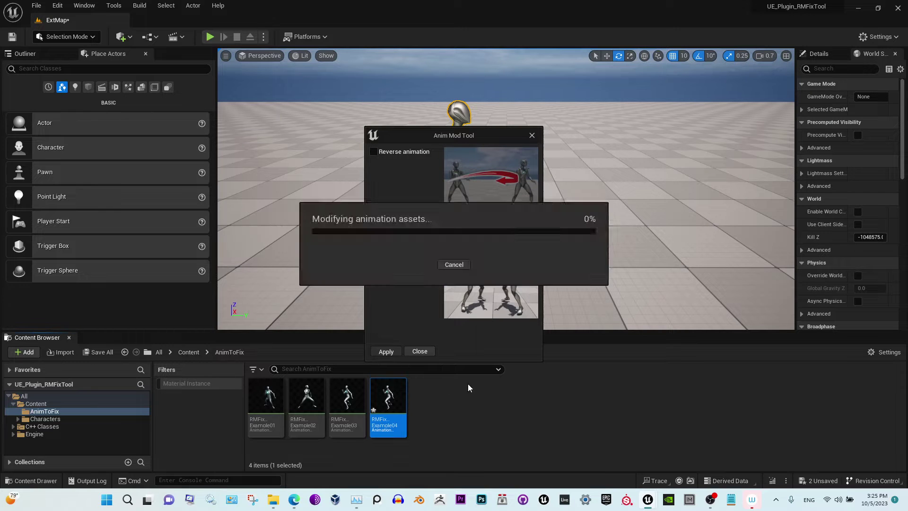
left_click(419, 352)
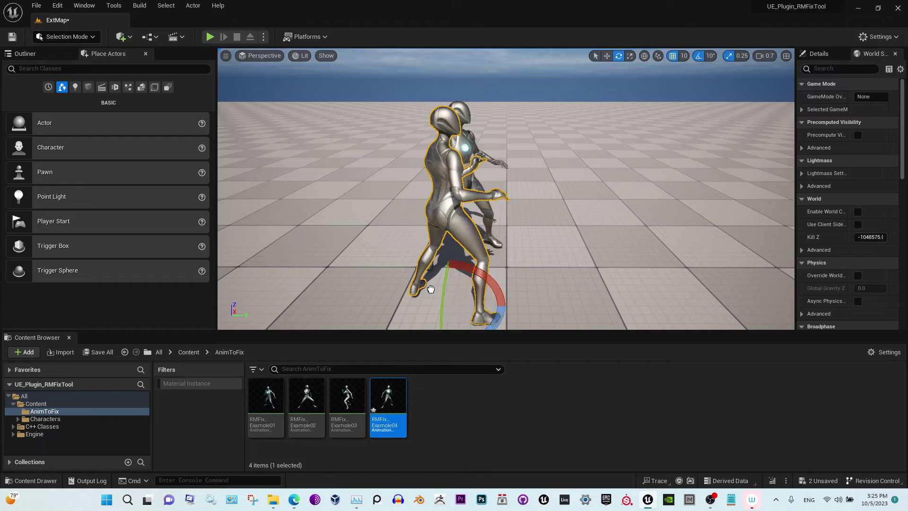
Play the level to compare the mirrored animation with the original character, and stop playback
left_click(209, 36)
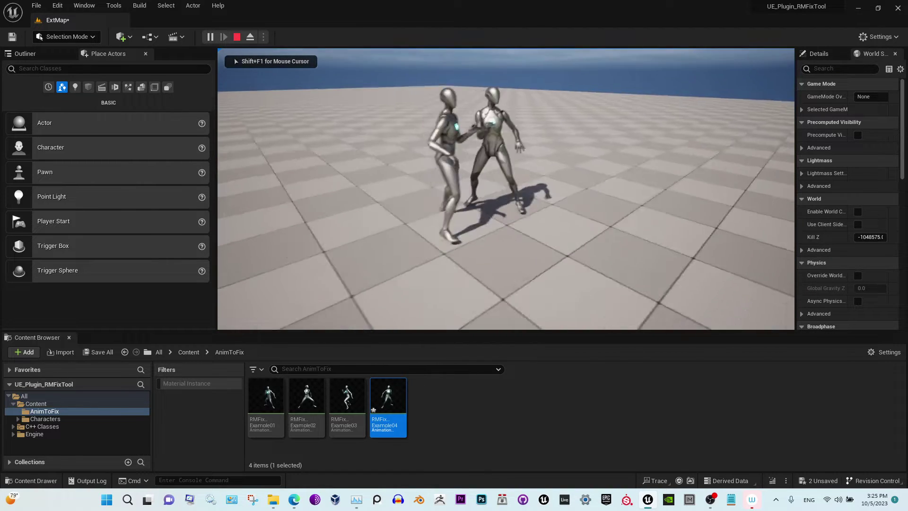
key("Escape")
right_click_drag(293, 217, 352, 201)
Apply only Reverse animation to RMFixExample04 with Anim Mod Tool, and simulate the level to check the reversed motion
right_click(388, 389)
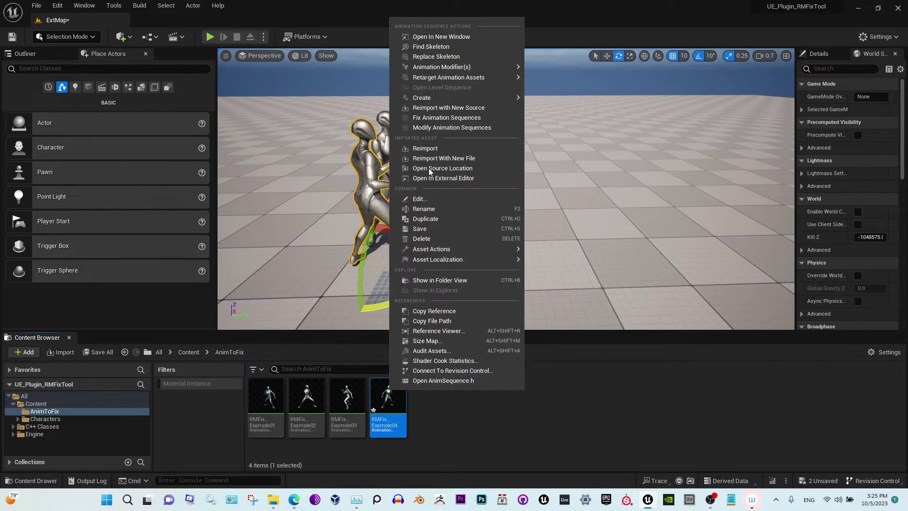
left_click(433, 127)
left_click(373, 151)
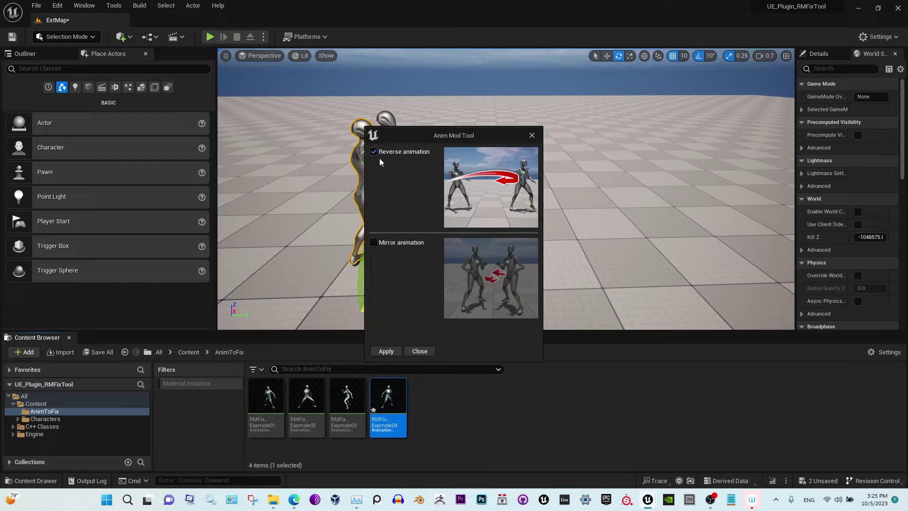
left_click(391, 351)
left_click(423, 351)
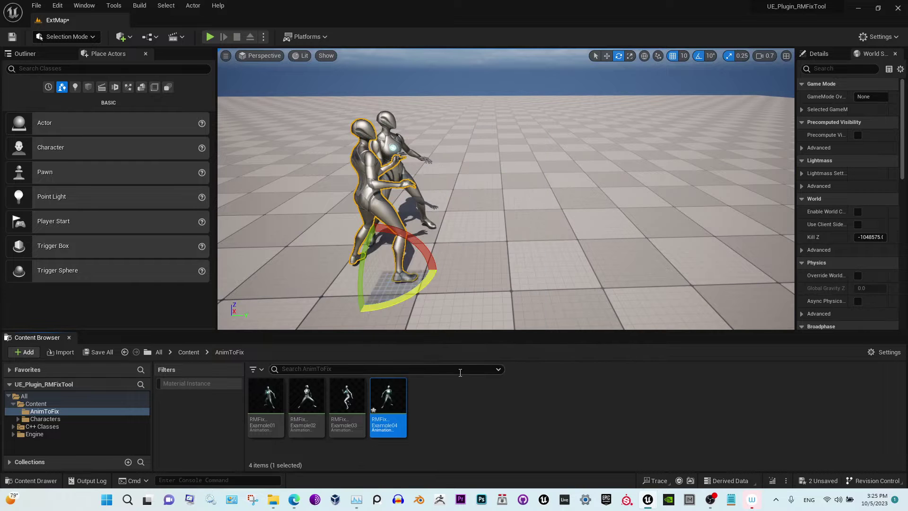
left_click(211, 36)
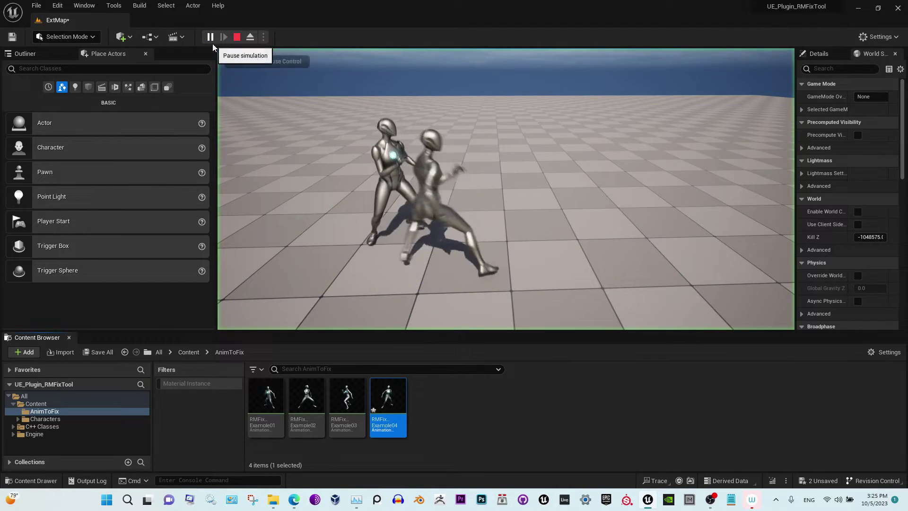
left_click(237, 38)
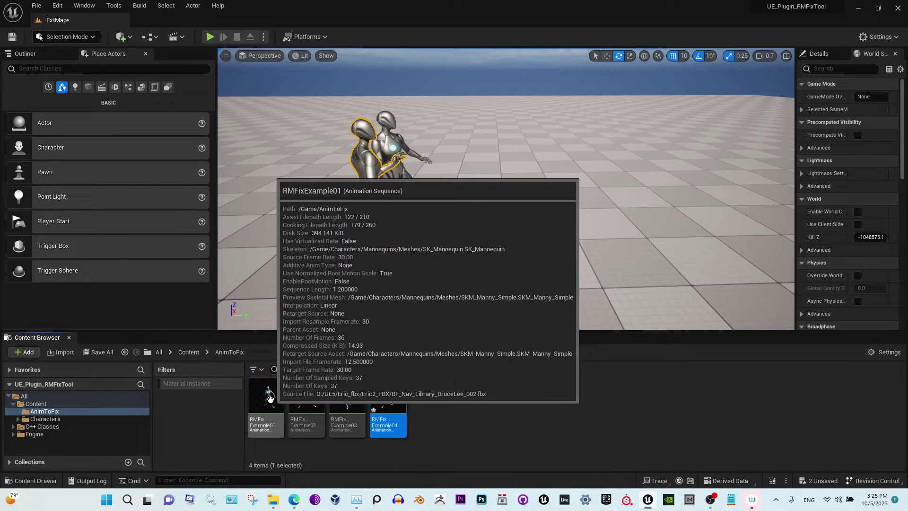
Select all four animation sequences to check that Modify Animation Sequences is available for them together, and clear the selection
left_click(281, 399, "shift")
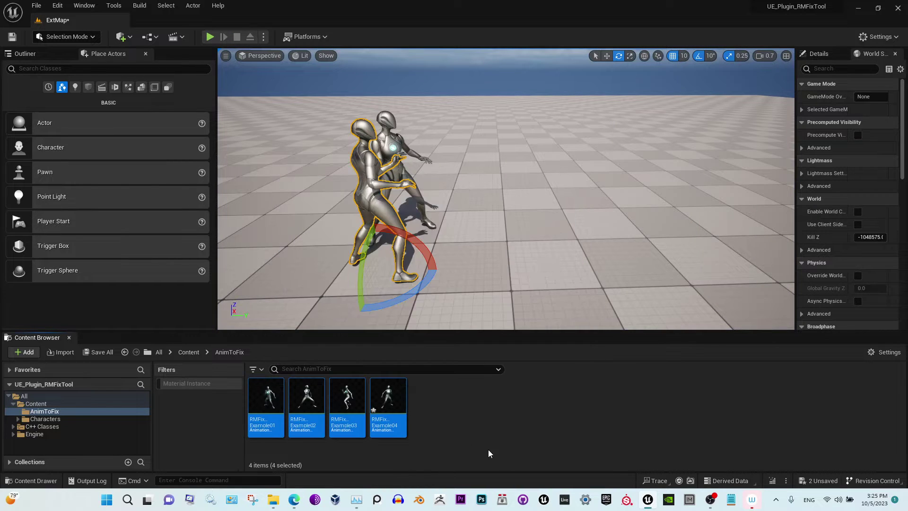
right_click(351, 403)
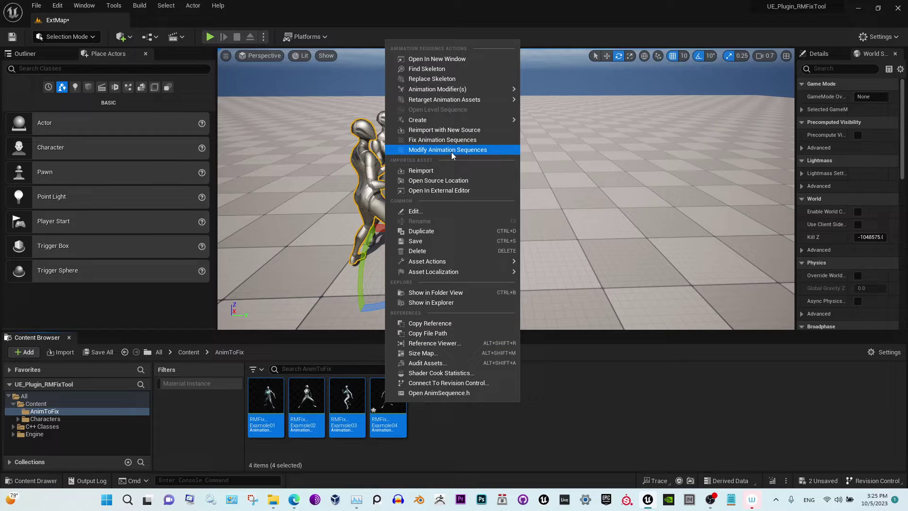
left_click(546, 455)
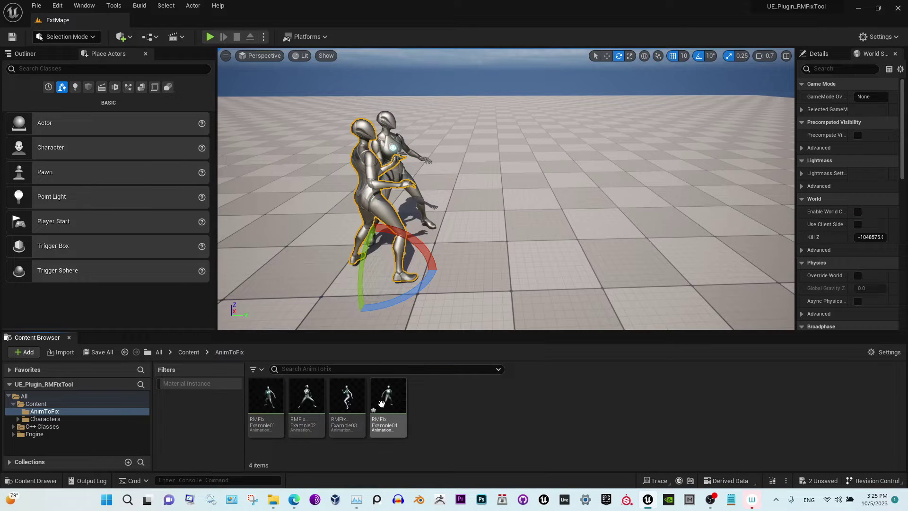
Open RMFixExample04 in the animation editor and scrub its timeline back to frame 0 to inspect the root bone
right_click_drag(494, 190, 506, 176)
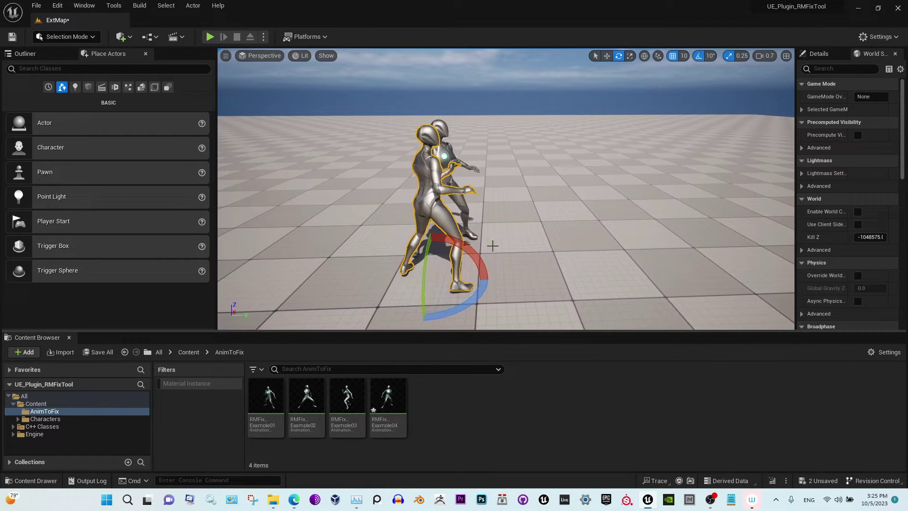
left_click(386, 384)
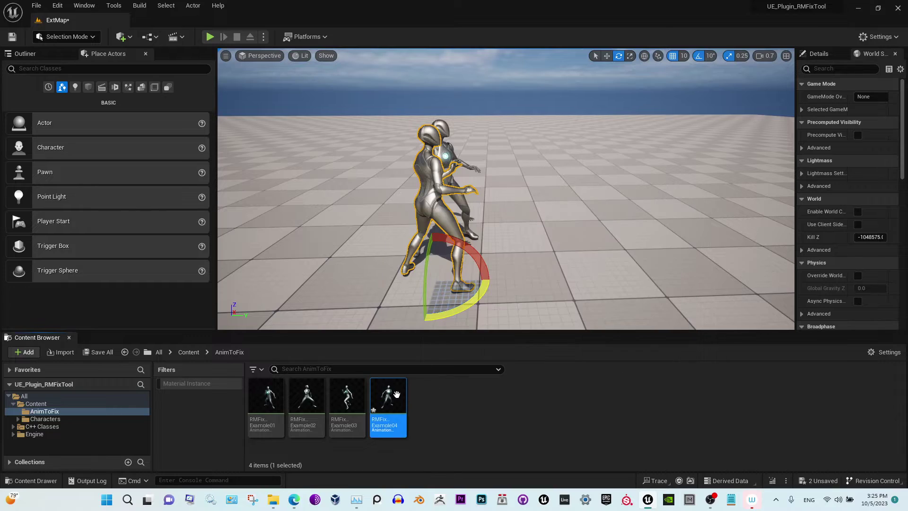
double_click(396, 394)
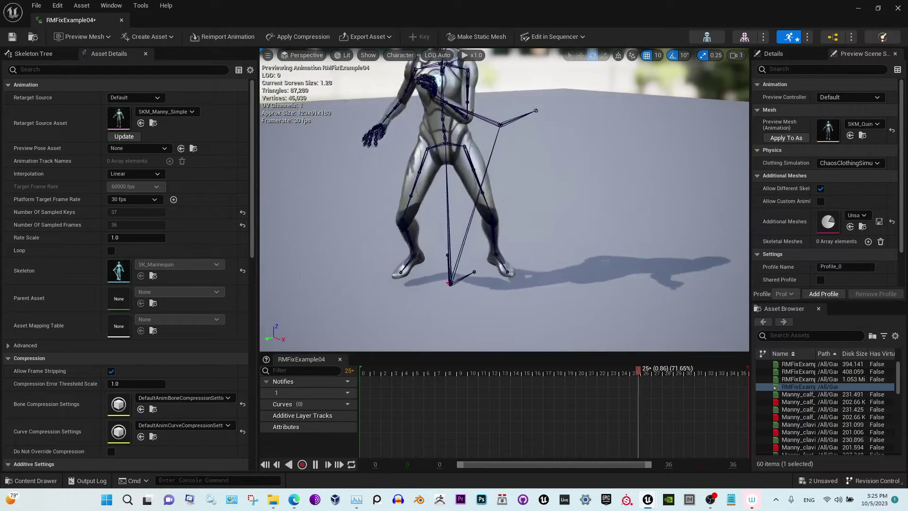
left_click_drag(460, 373, 362, 386)
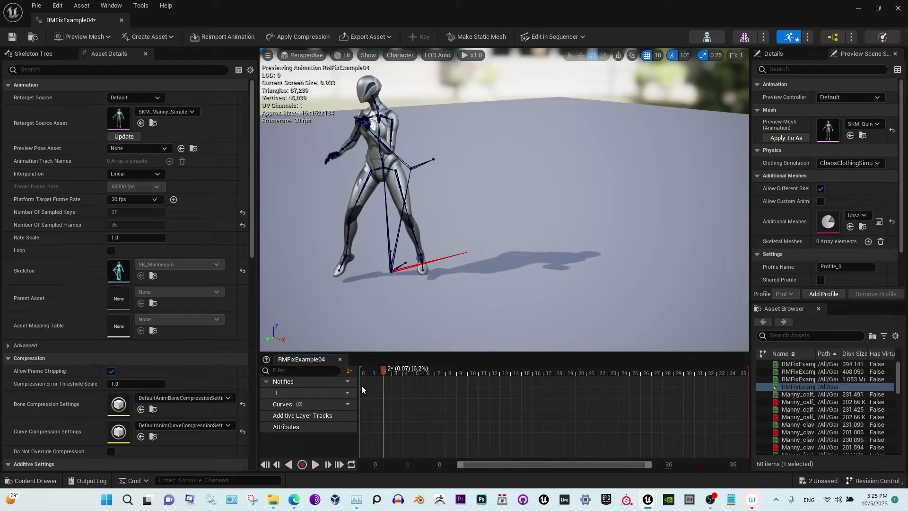
left_click(363, 389)
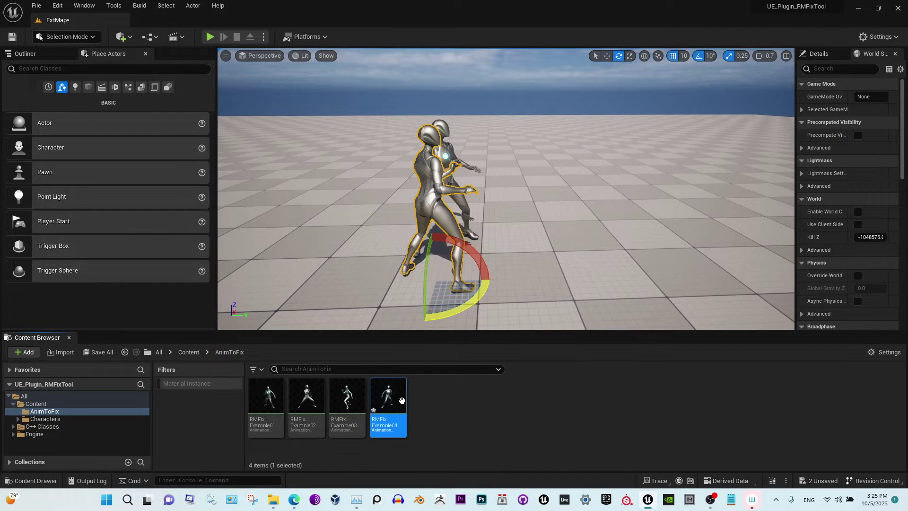
Search the project's plugins for "rm fix to" to check that RM Fix Tool is enabled, and close the plugin browser
right_click(401, 400)
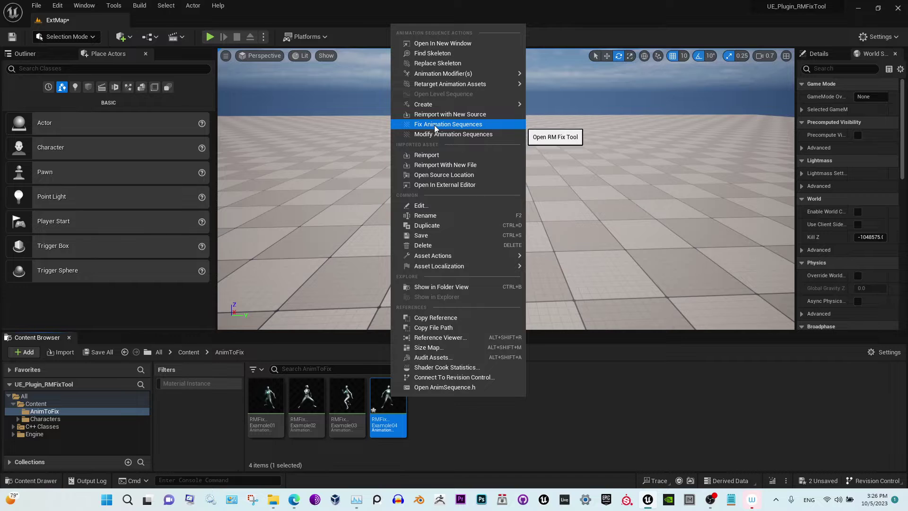
left_click(58, 7)
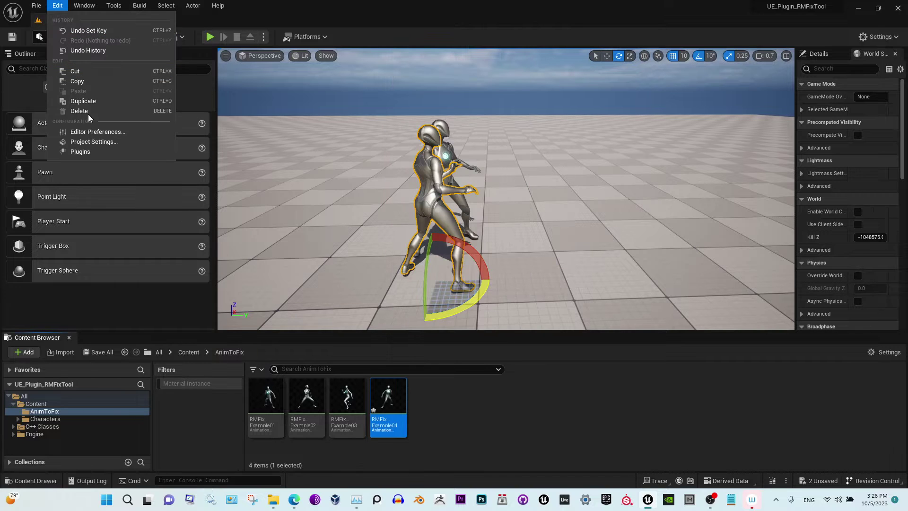
left_click(90, 151)
type("r")
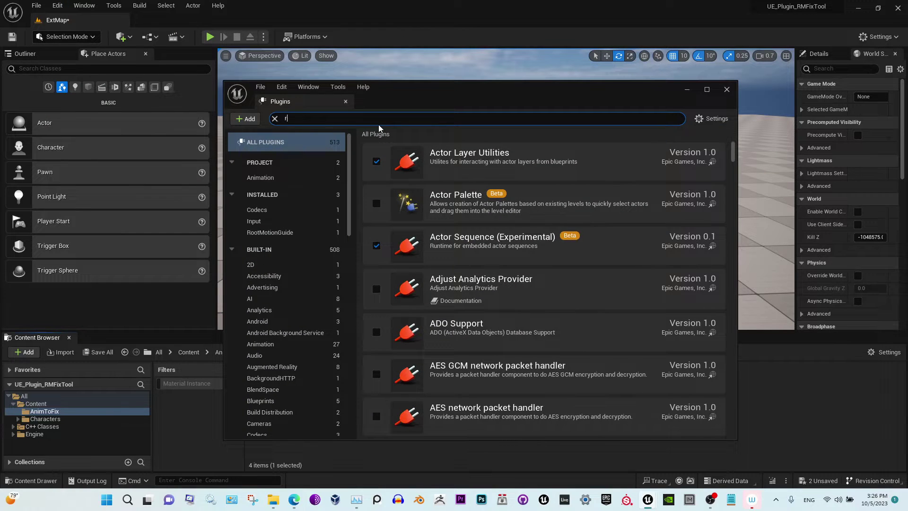
type("m foix")
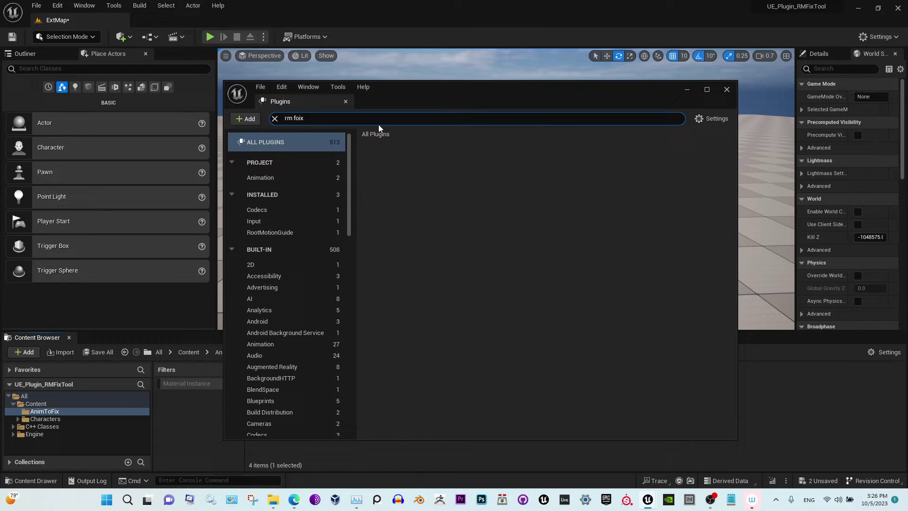
key("BackSpace")
key("BackSpace")
key("BackSpace")
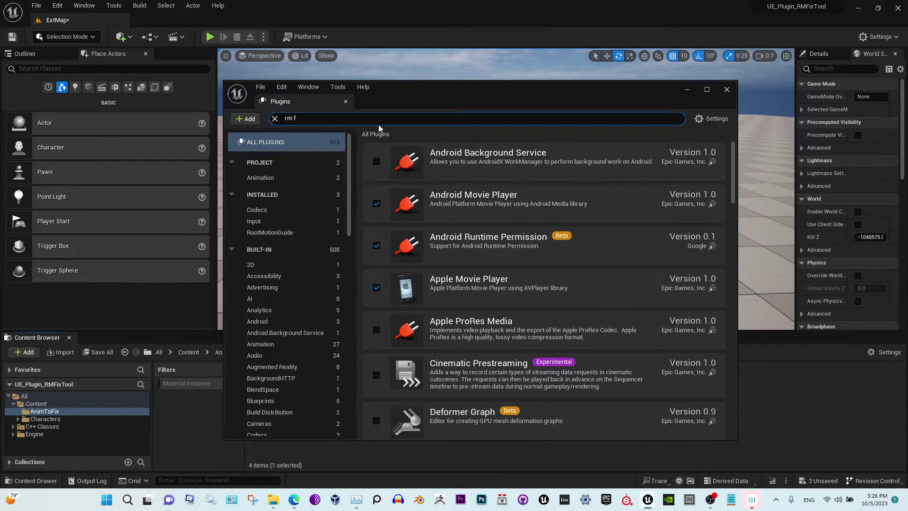
type("ix to")
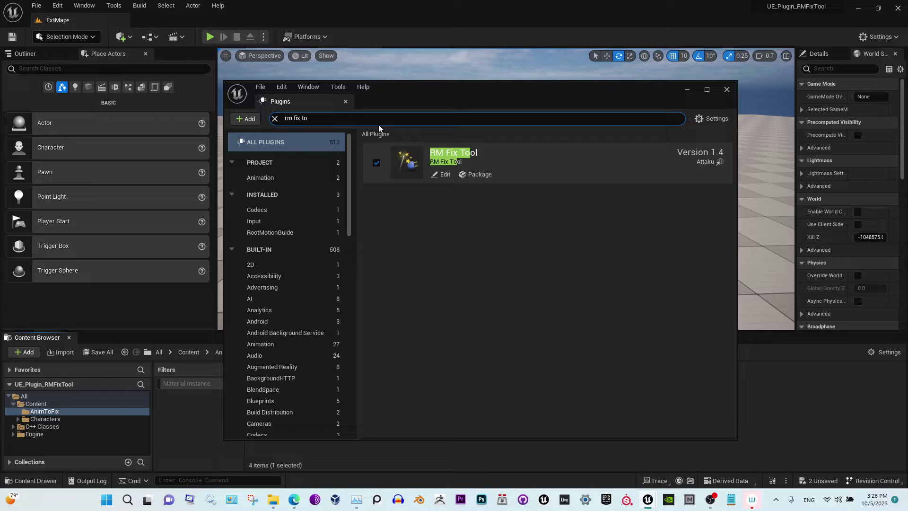
left_click(726, 89)
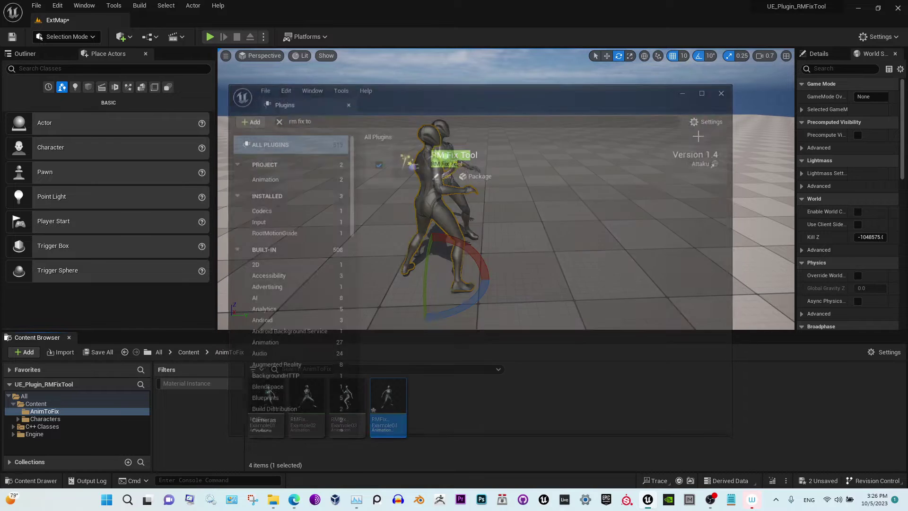
Apply only Clear Root Bone zero frame offset to RMFixExample04 with RM Fix Tool, and preview the root bone in the animation editor
right_click(387, 400)
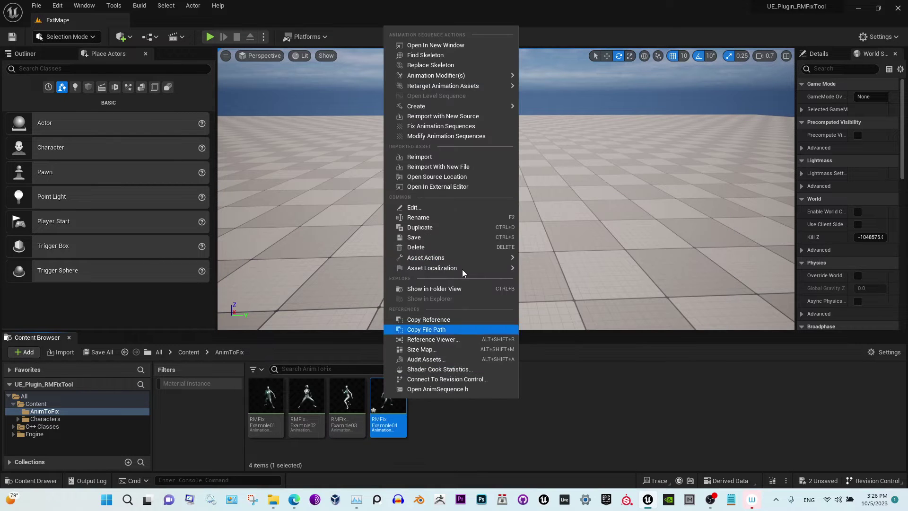
left_click(466, 126)
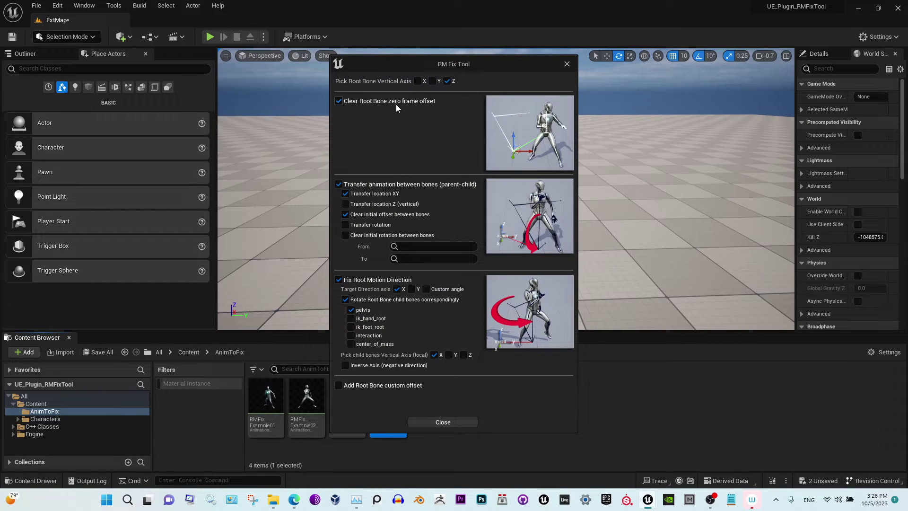
left_click(339, 184)
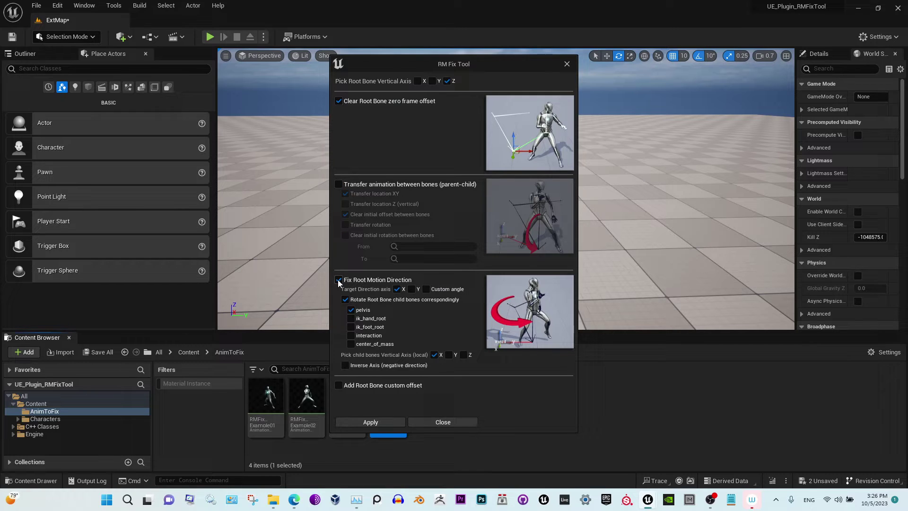
left_click(338, 279)
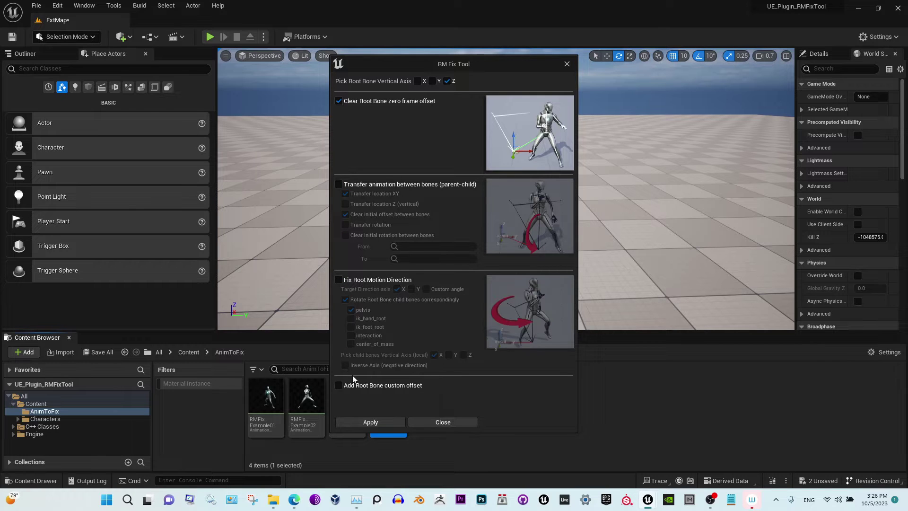
left_click(387, 422)
left_click(453, 421)
mouse_move(394, 406)
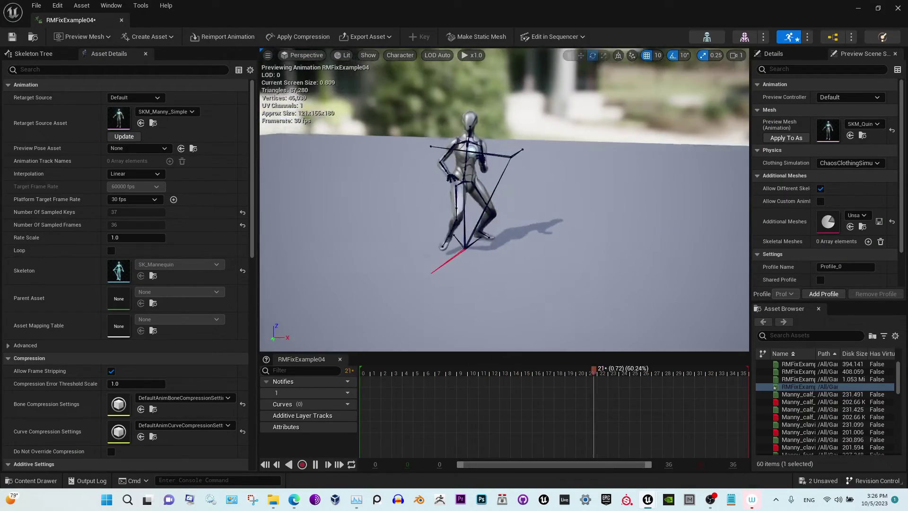
left_click(122, 21)
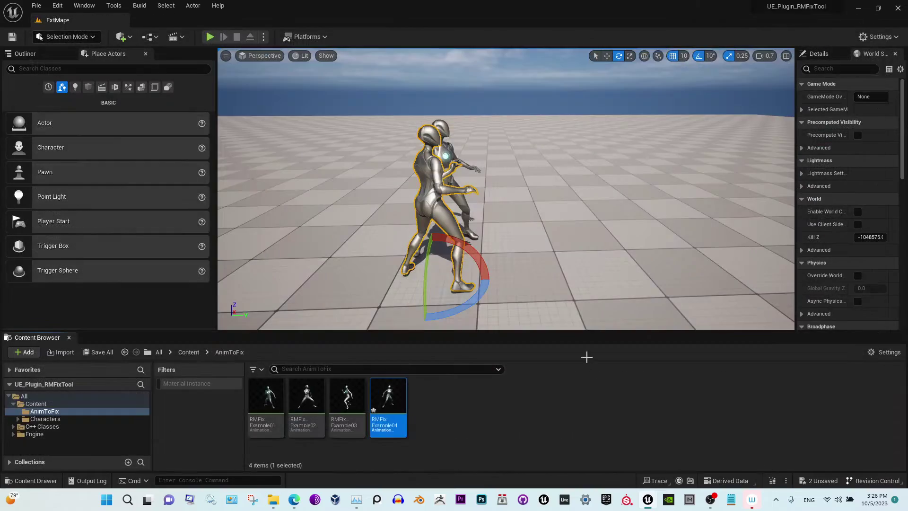
Place RMFixExample02 in the level apart from the two existing characters, and play the level to check its motion
left_click_drag(307, 402, 640, 261)
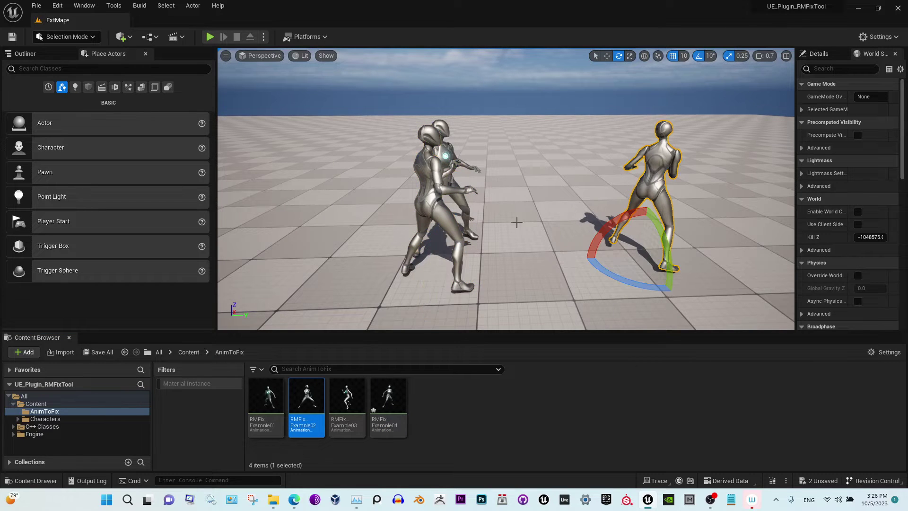
key("d")
right_click_drag(500, 217, 494, 218)
right_click_drag(402, 320, 409, 321)
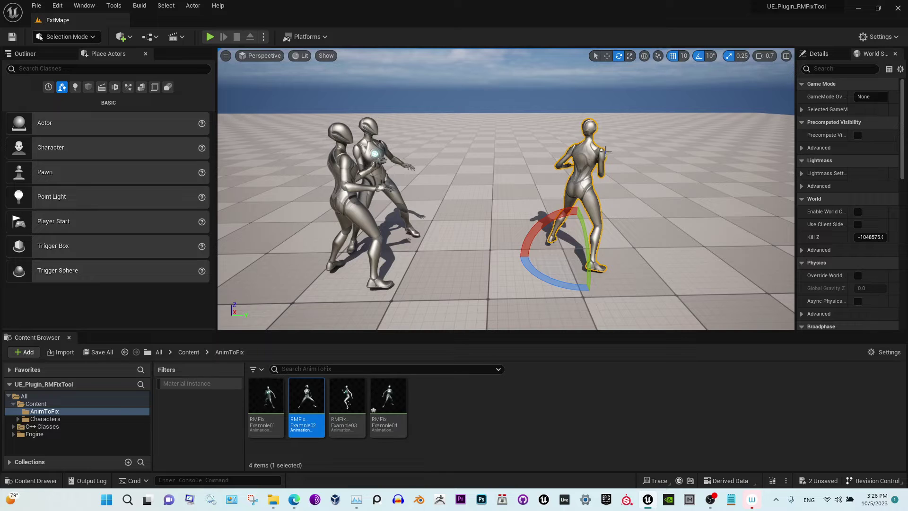
left_click(210, 36)
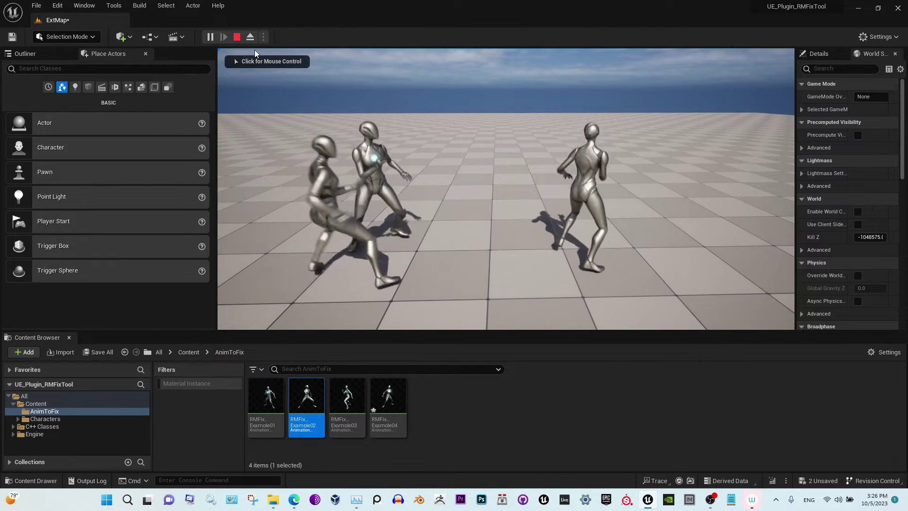
left_click(237, 37)
Duplicate RMFixExample02 and apply only Mirror animation to the copy with Anim Mod Tool
right_click(304, 400)
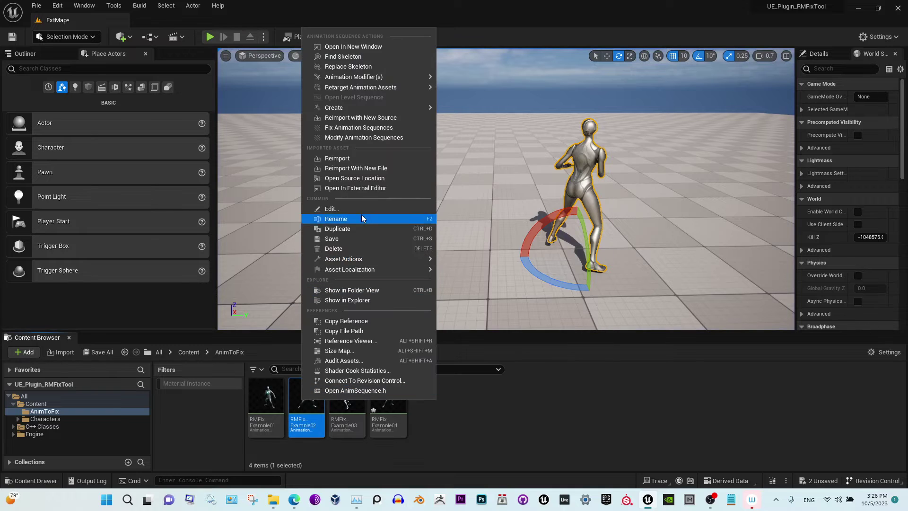
left_click(369, 231)
right_click(428, 400)
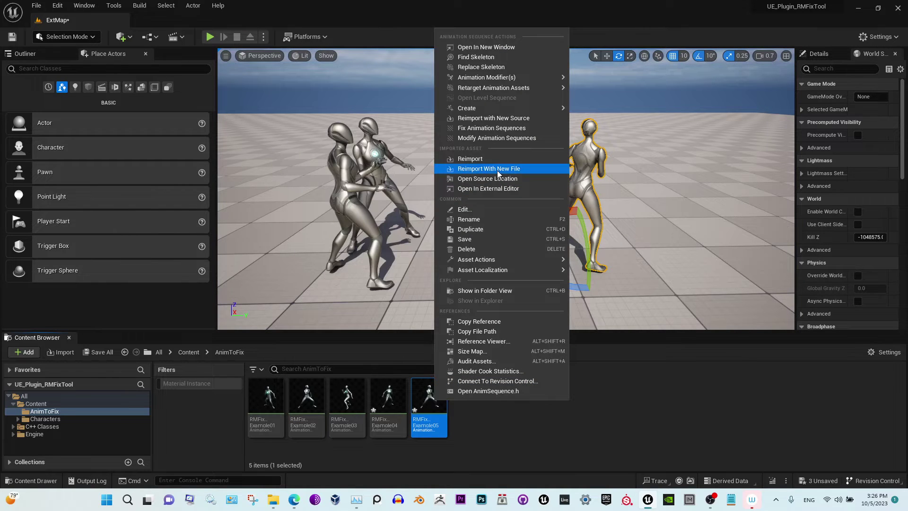
left_click(502, 138)
left_click(374, 242)
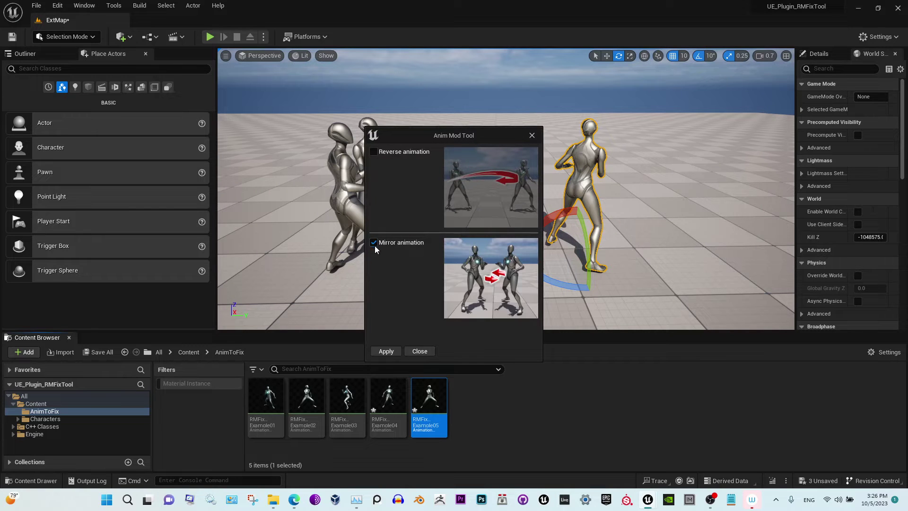
left_click(386, 351)
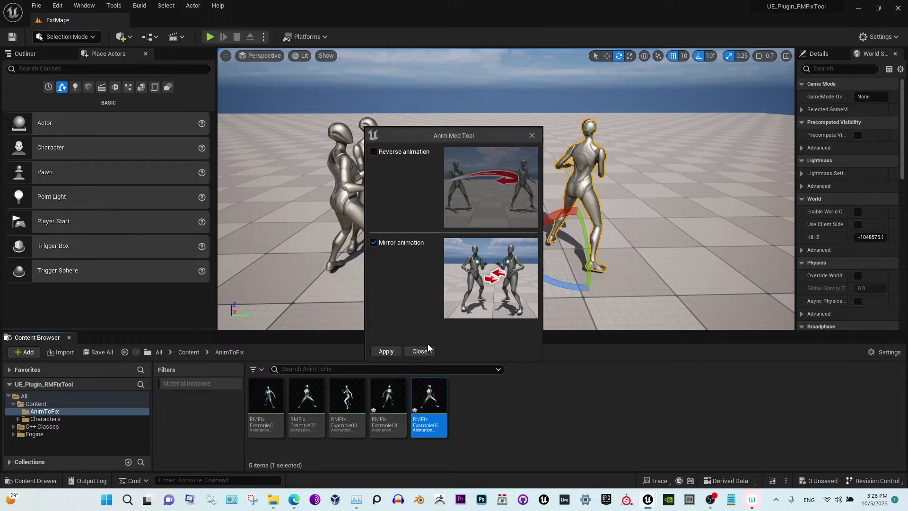
left_click(421, 352)
Place the mirrored RMFixExample05 beside the RMFixExample02 character and play the level to compare their motions
left_click_drag(435, 403, 631, 252)
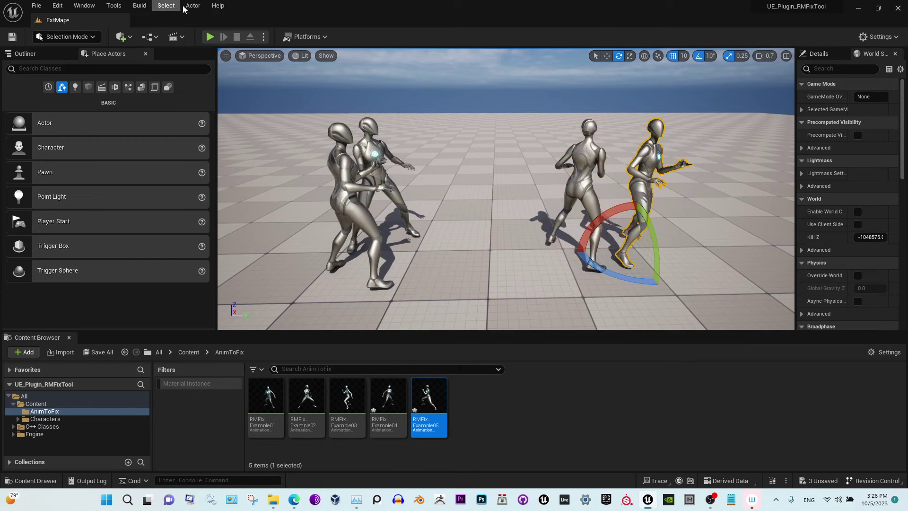
left_click(210, 37)
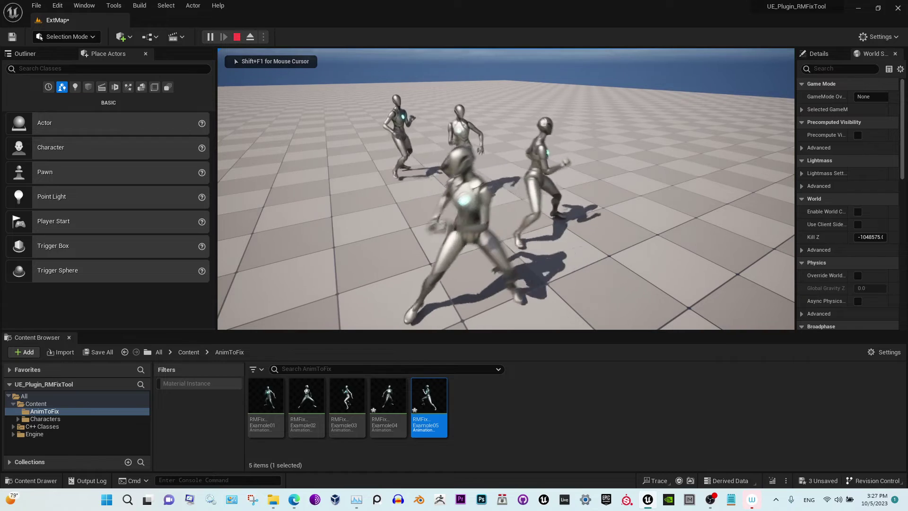
key("Escape")
right_click_drag(370, 243, 426, 232)
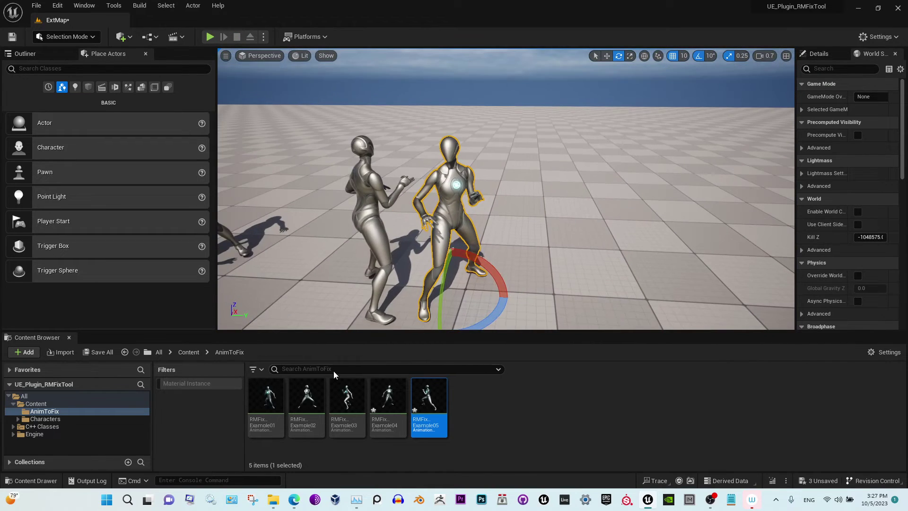
Apply only Fix Root Motion Direction to RMFixExample05 with RM Fix Tool, using a custom angle of 180 and rotating the pelvis correspondingly
right_click(436, 396)
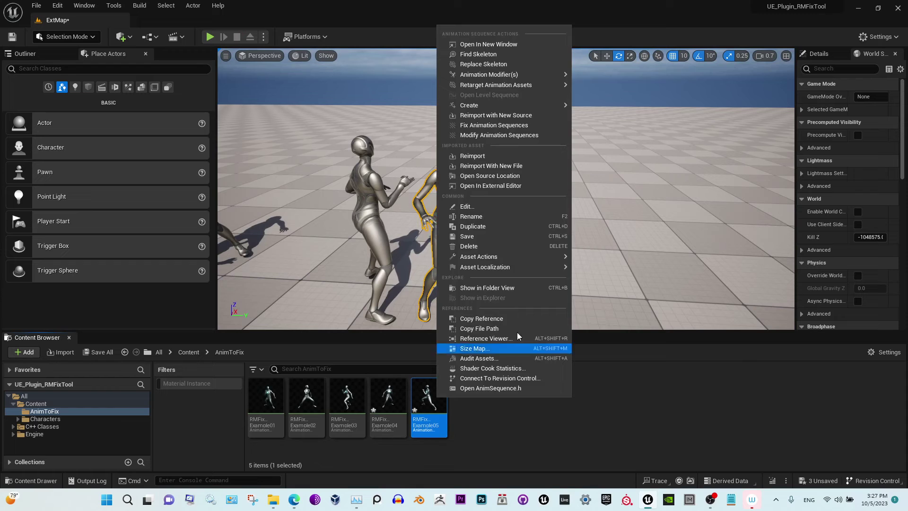
left_click(495, 126)
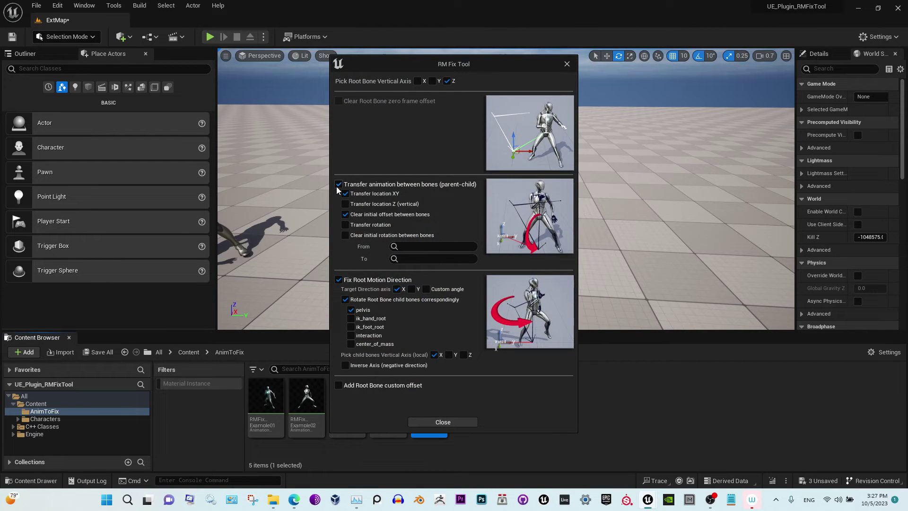
left_click(338, 185)
left_click(426, 289)
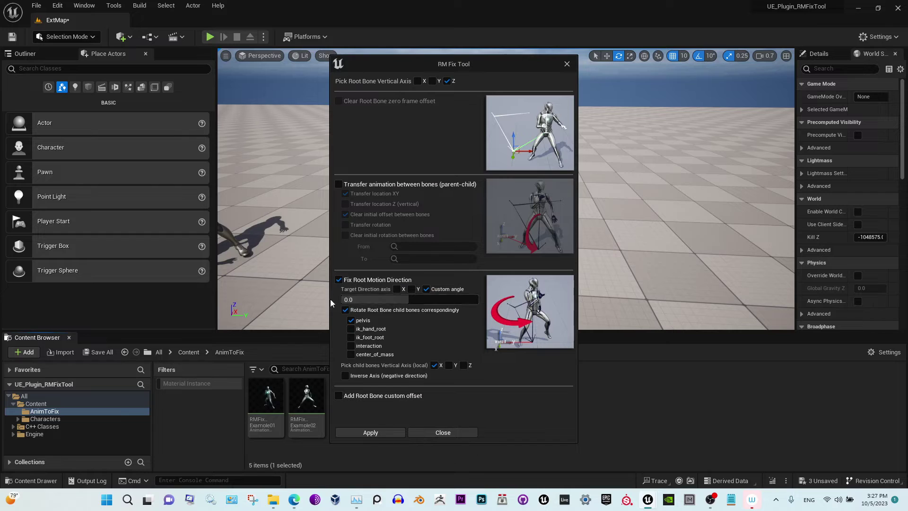
left_click(364, 302)
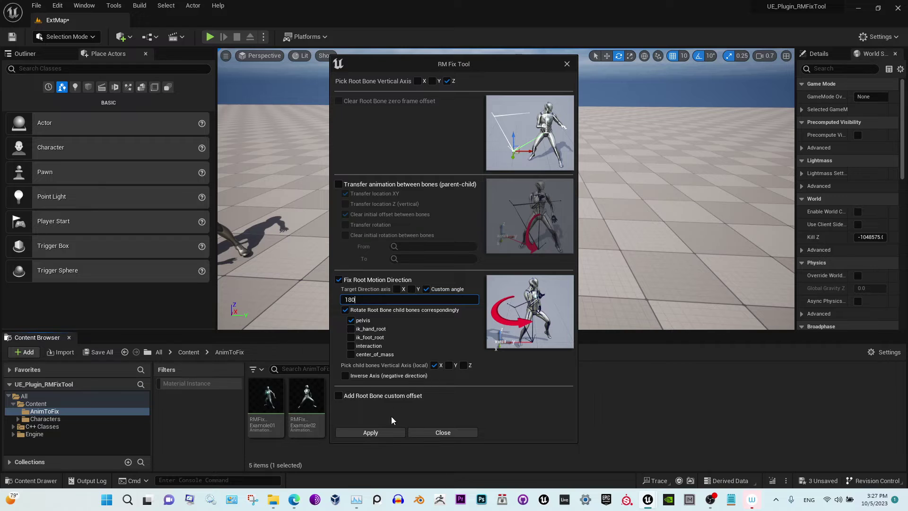
left_click(389, 432)
left_click(444, 433)
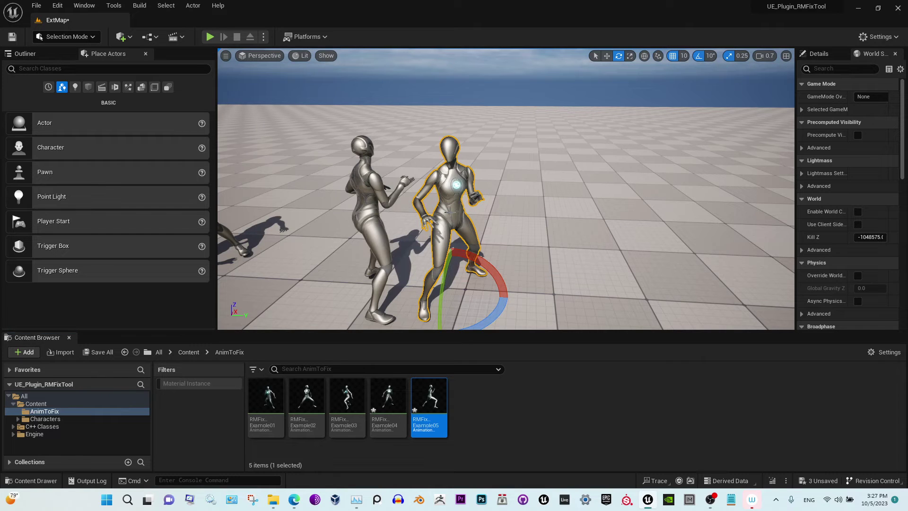
Replace the placed RMFixExample05 character with a fresh instance of the fixed sequence, and play the level to check its direction
key("Delete")
left_click_drag(428, 397, 453, 299)
left_click(214, 37)
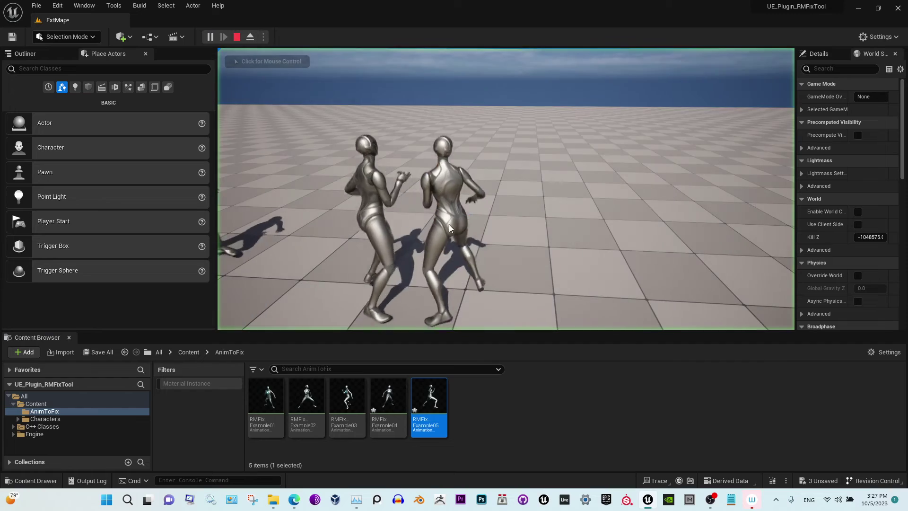
key("s")
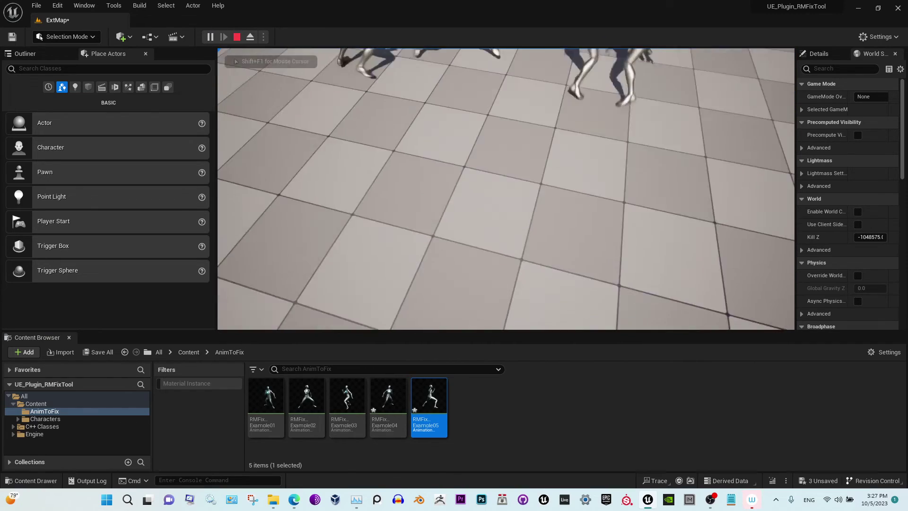
key("Escape")
left_click(414, 206)
mouse_move(415, 206)
right_mouse_down()
mouse_move(413, 199)
mouse_move(422, 223)
mouse_move(408, 203)
mouse_move(419, 204)
right_mouse_up()
right_click(419, 201)
left_click(402, 177)
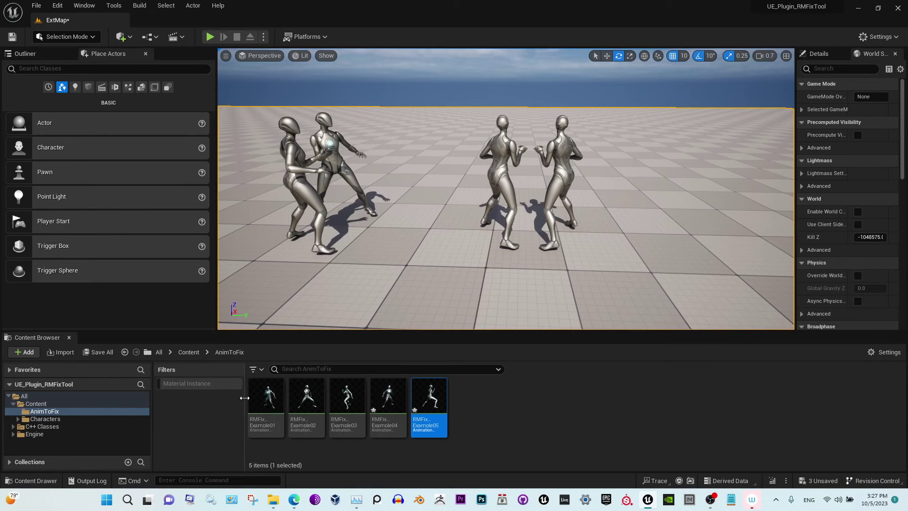
mouse_move(321, 403)
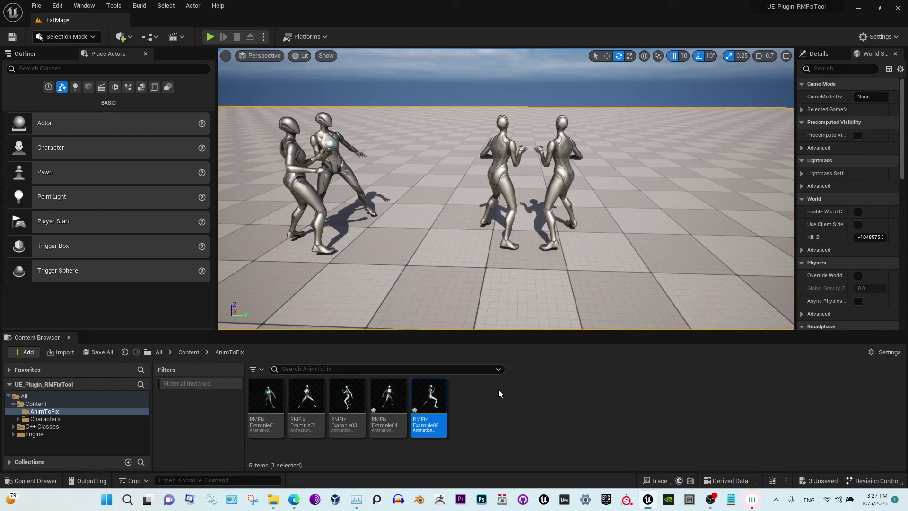
mouse_move(381, 402)
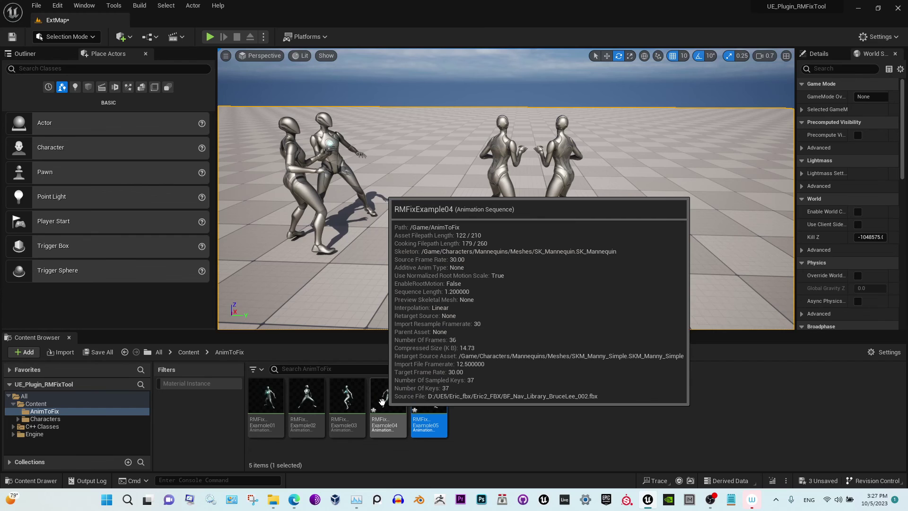